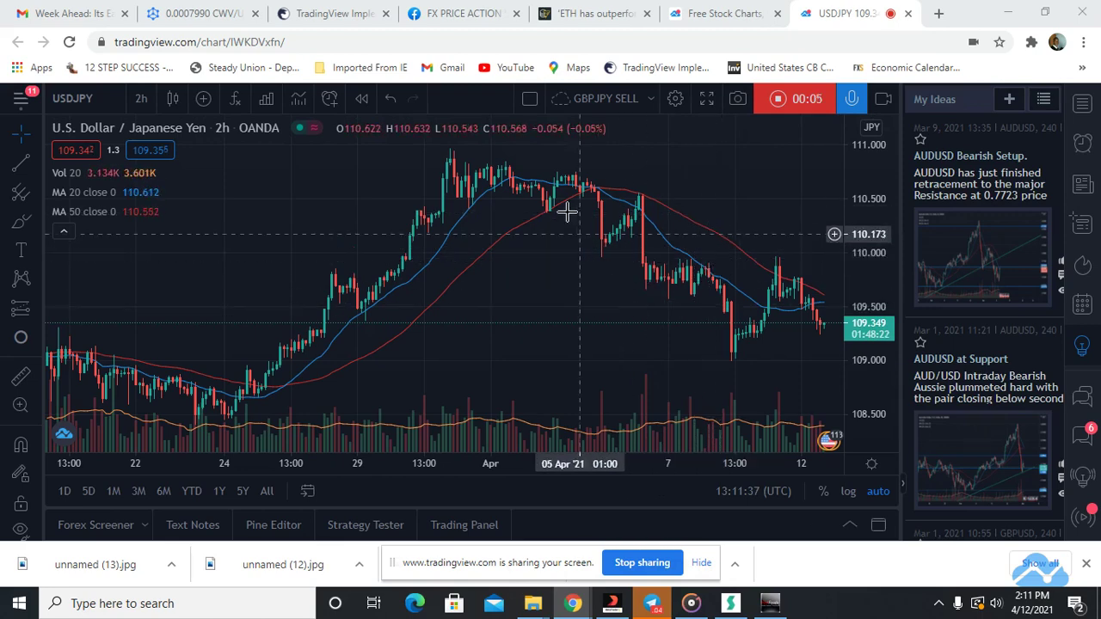
- Zoom the USDJPY 2h chart, turn on the webcam, and bring Groove Music to the front
{"action": "scroll", "coordinate": [513, 286], "scroll_direction": "up", "scroll_amount": 1}
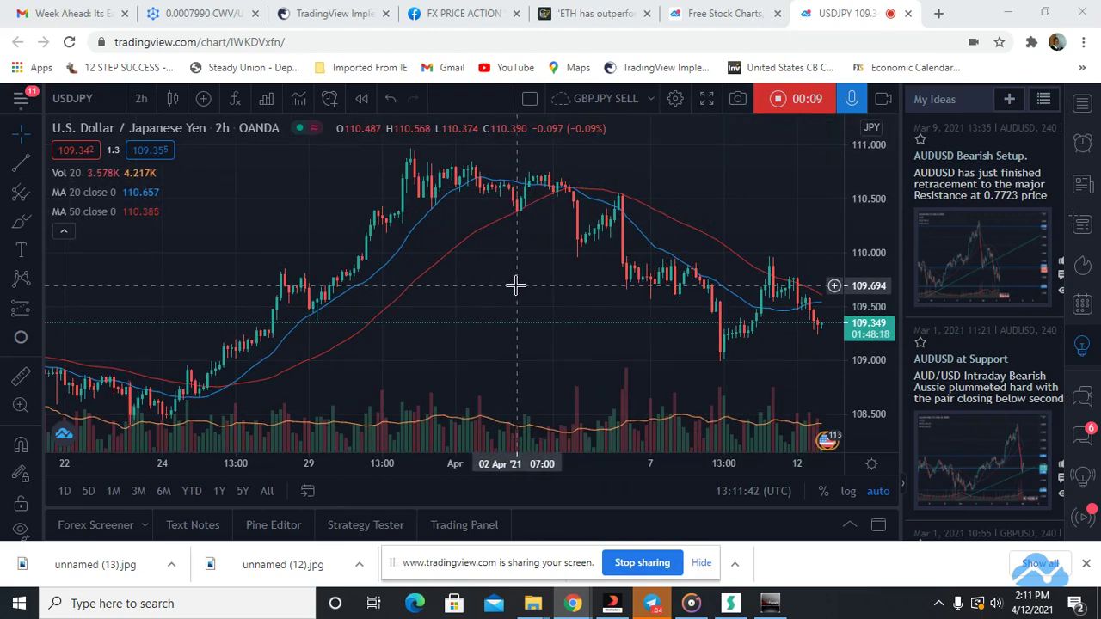
{"action": "left_click", "coordinate": [880, 102]}
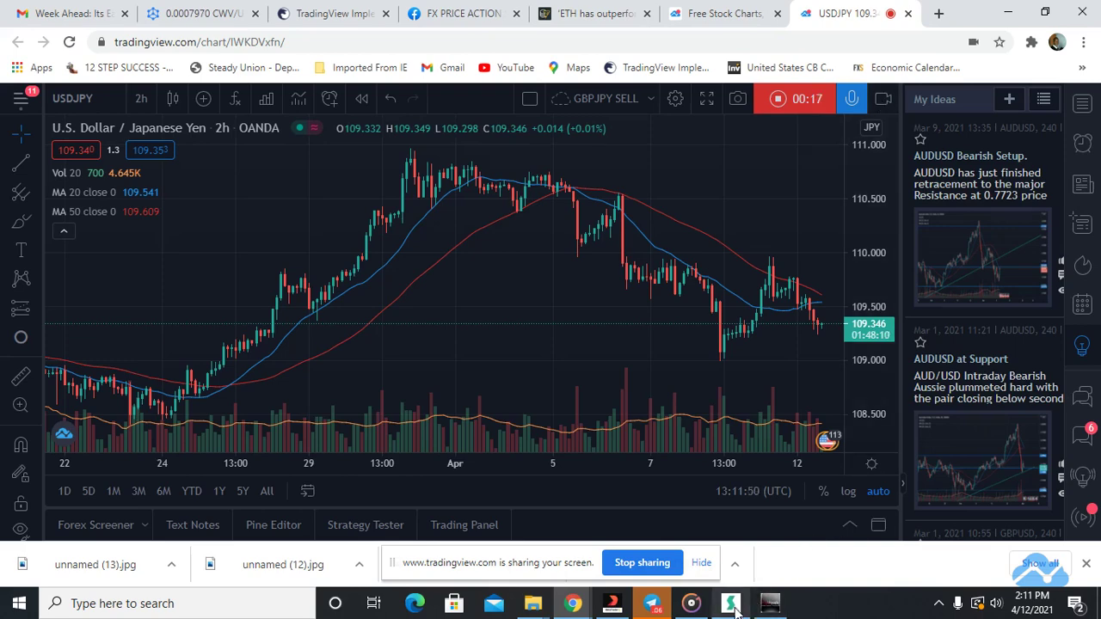
{"action": "left_click", "coordinate": [691, 606]}
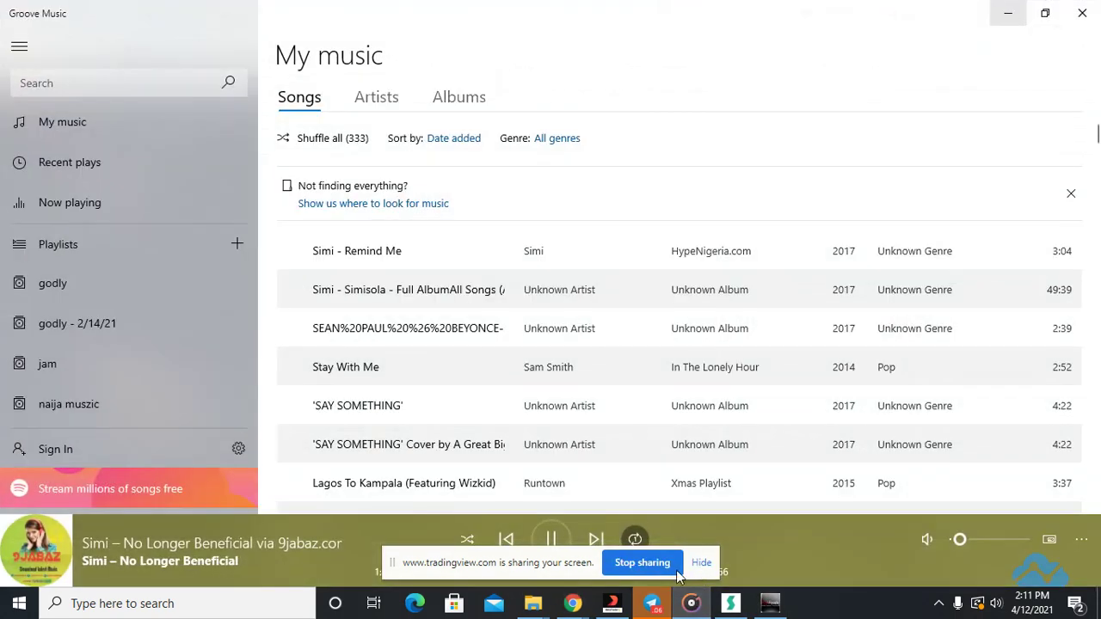
- Pause the playing Groove Music track and minimize the player to reveal the USDJPY 2h chart
{"action": "left_click", "coordinate": [553, 539]}
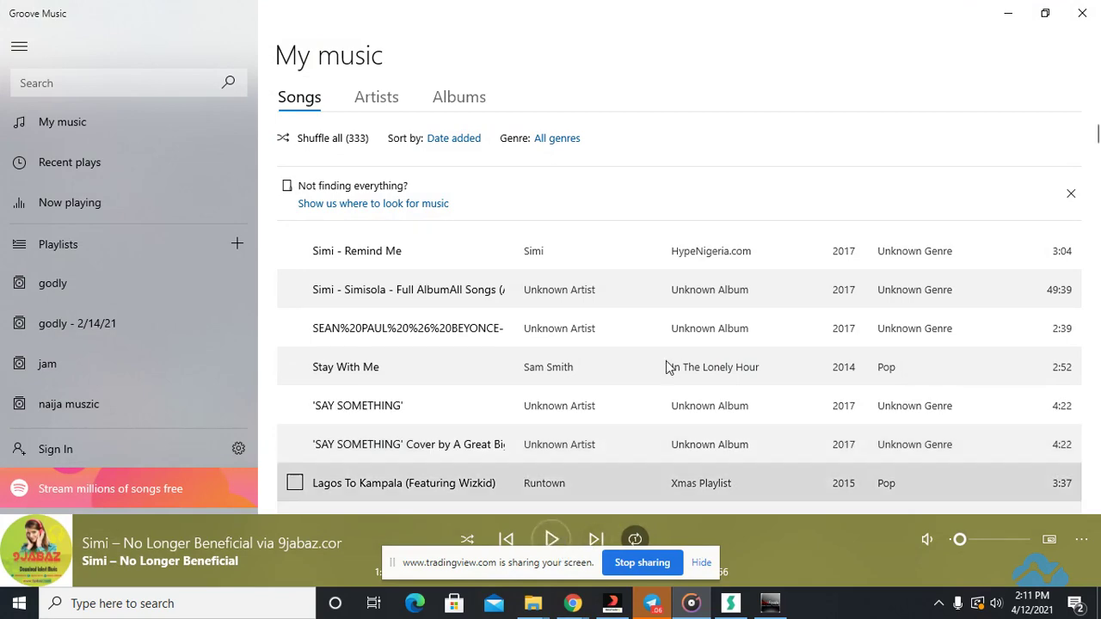
{"action": "left_click", "coordinate": [1004, 19]}
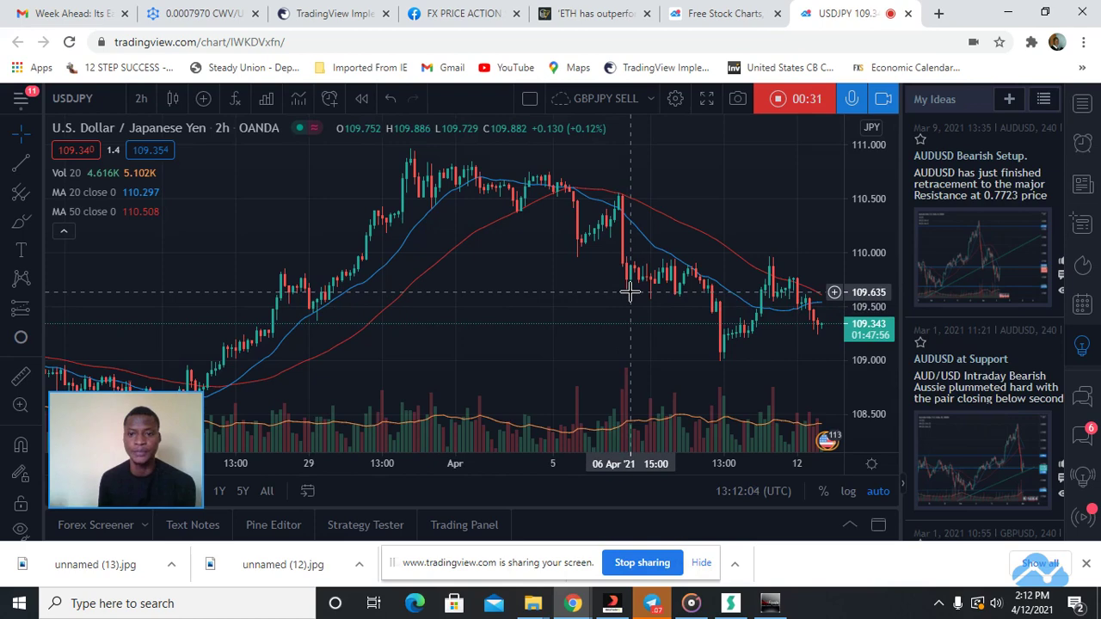
- Switch the USDJPY chart to the 1-day interval and zoom in
{"action": "left_click", "coordinate": [142, 99]}
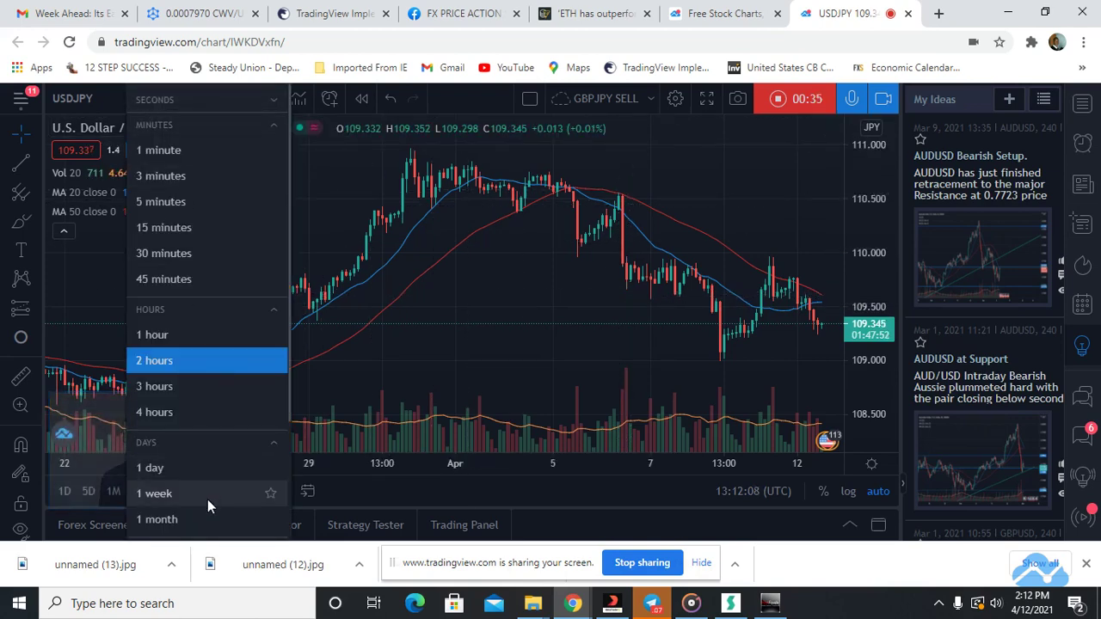
{"action": "left_click", "coordinate": [215, 466]}
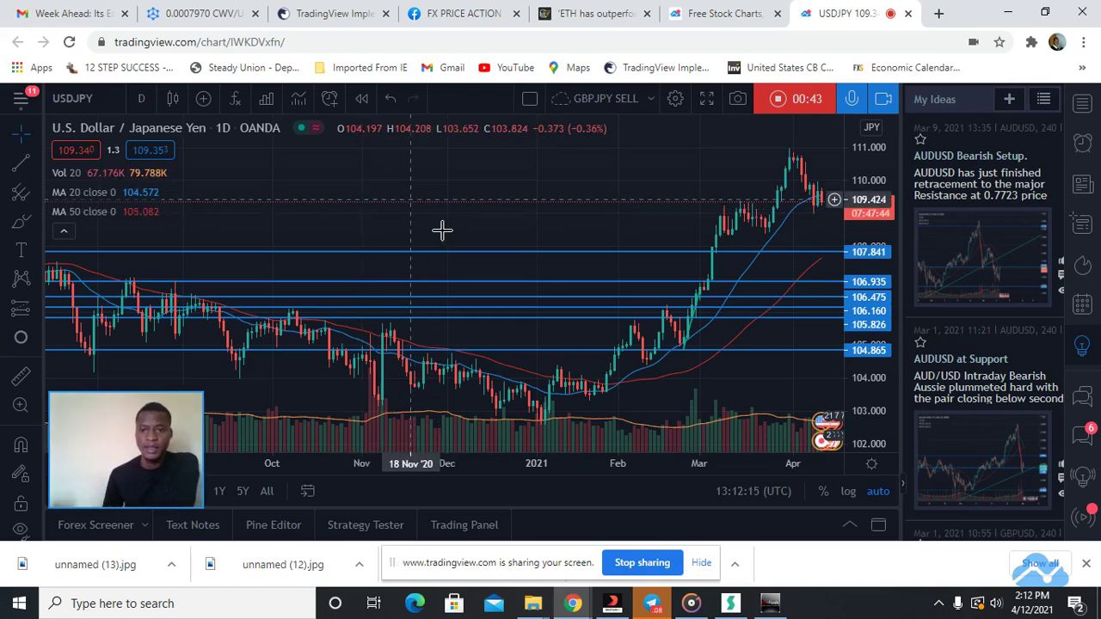
{"action": "scroll", "coordinate": [459, 216], "scroll_direction": "up", "scroll_amount": 3}
{"action": "scroll", "coordinate": [478, 195], "scroll_direction": "up", "scroll_amount": 1}
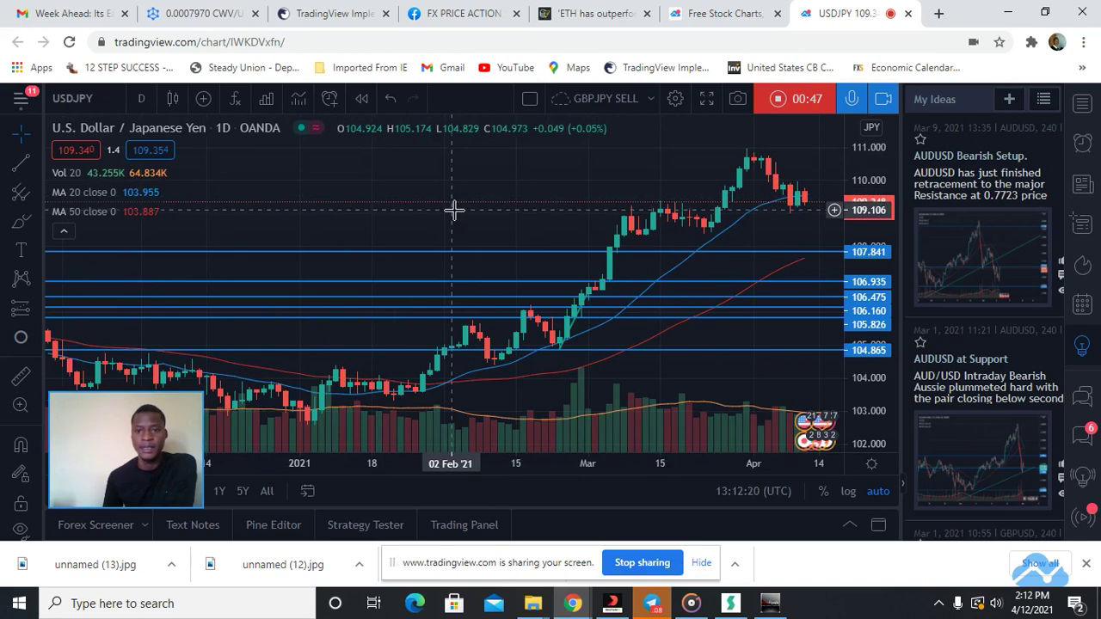
- Raise the 106.9 horizontal level up toward the recent high near 110.744
{"action": "scroll", "coordinate": [455, 206], "scroll_direction": "down", "scroll_amount": 2}
{"action": "left_click_drag", "start_coordinate": [551, 311], "coordinate": [447, 283]}
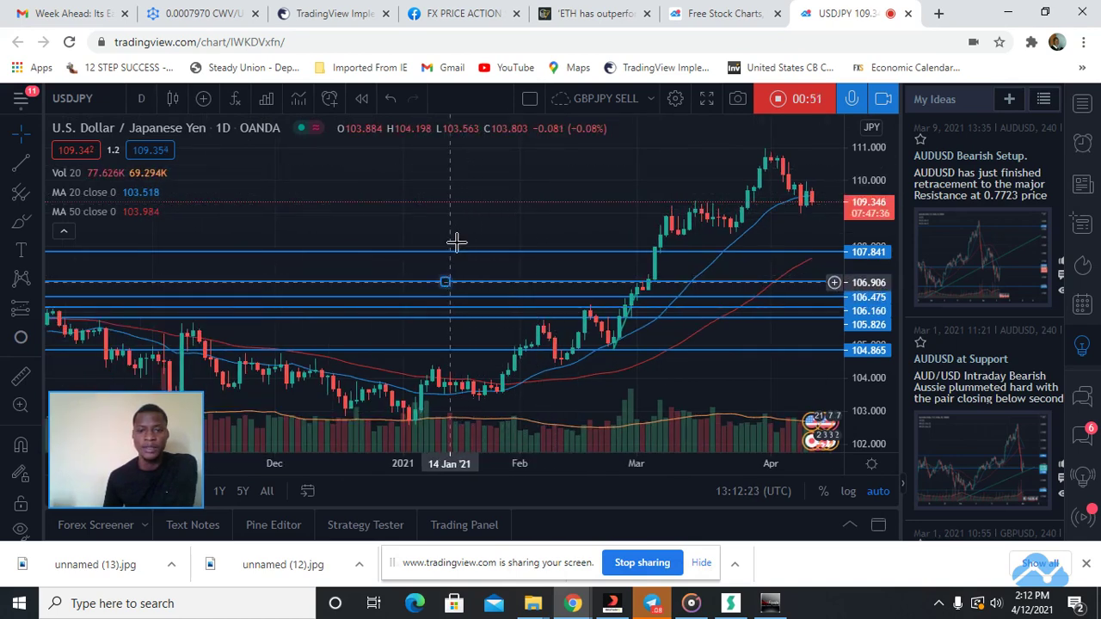
{"action": "left_click_drag", "start_coordinate": [456, 243], "coordinate": [489, 155]}
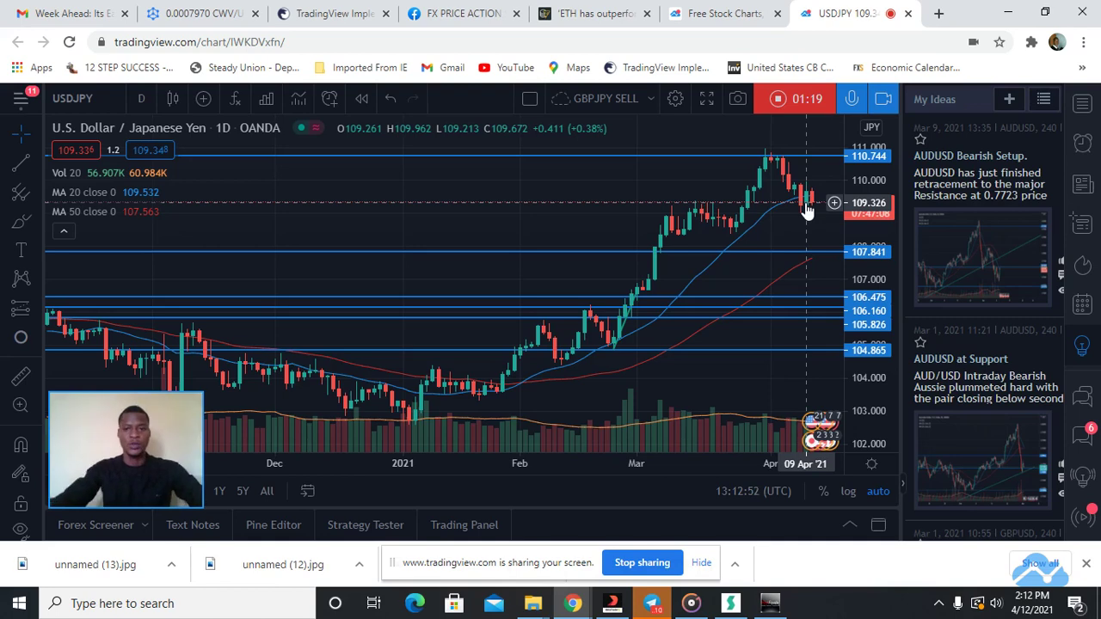
- Raise the 107.8 level to 108.306 and the 106.5 level to about 109.15
{"action": "left_click", "coordinate": [755, 254]}
{"action": "left_click_drag", "start_coordinate": [758, 254], "coordinate": [759, 236]}
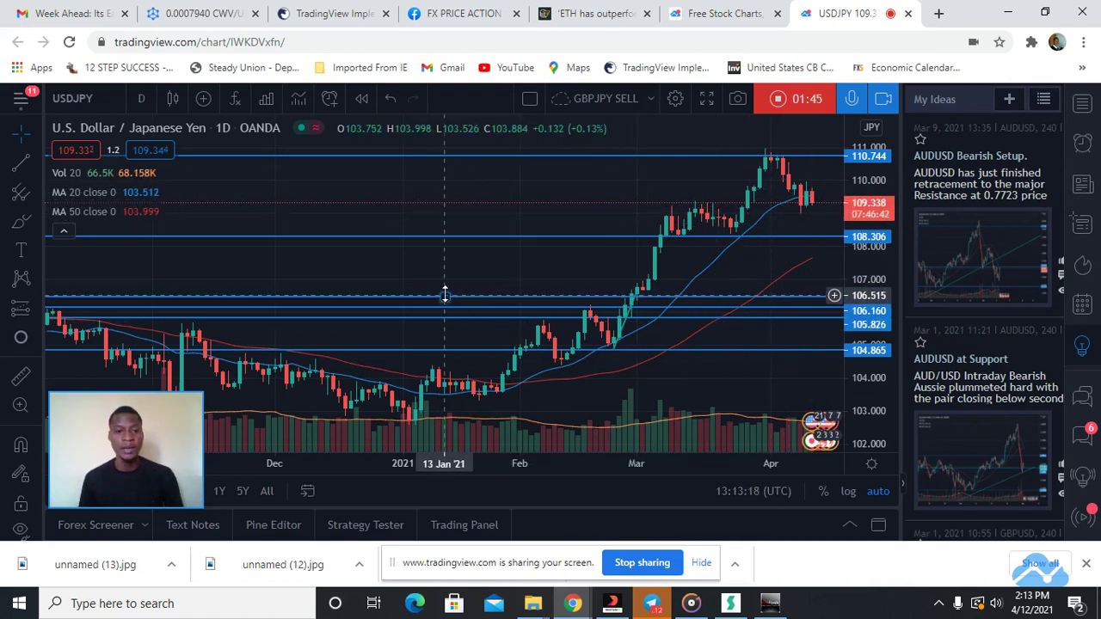
{"action": "left_click_drag", "start_coordinate": [446, 295], "coordinate": [505, 209]}
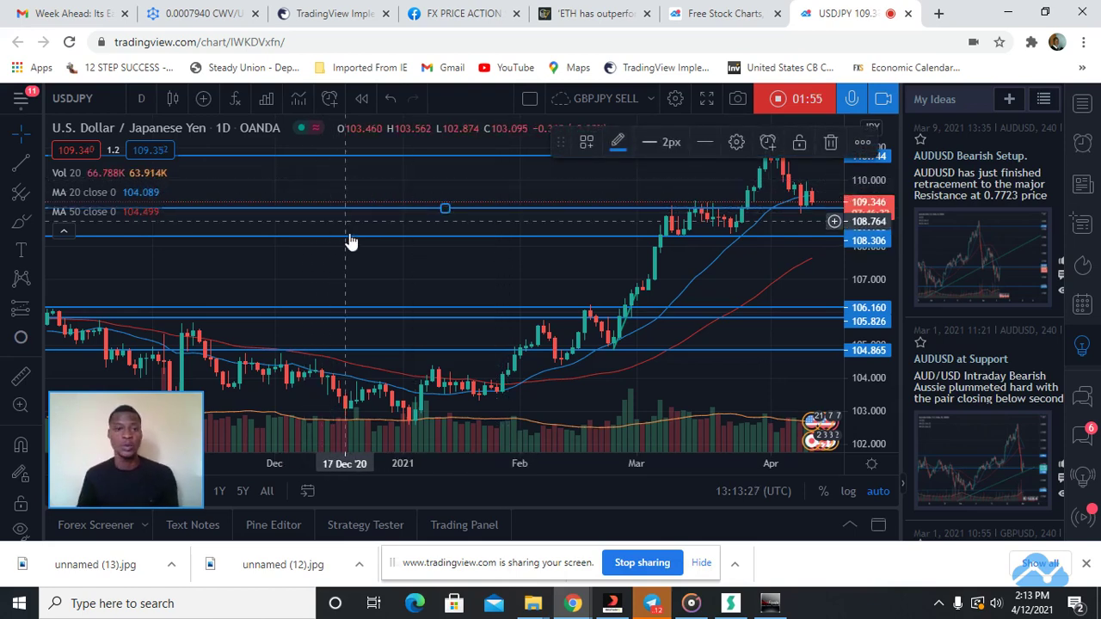
- Switch the USDJPY chart to 4-hour candles
{"action": "left_click", "coordinate": [156, 106]}
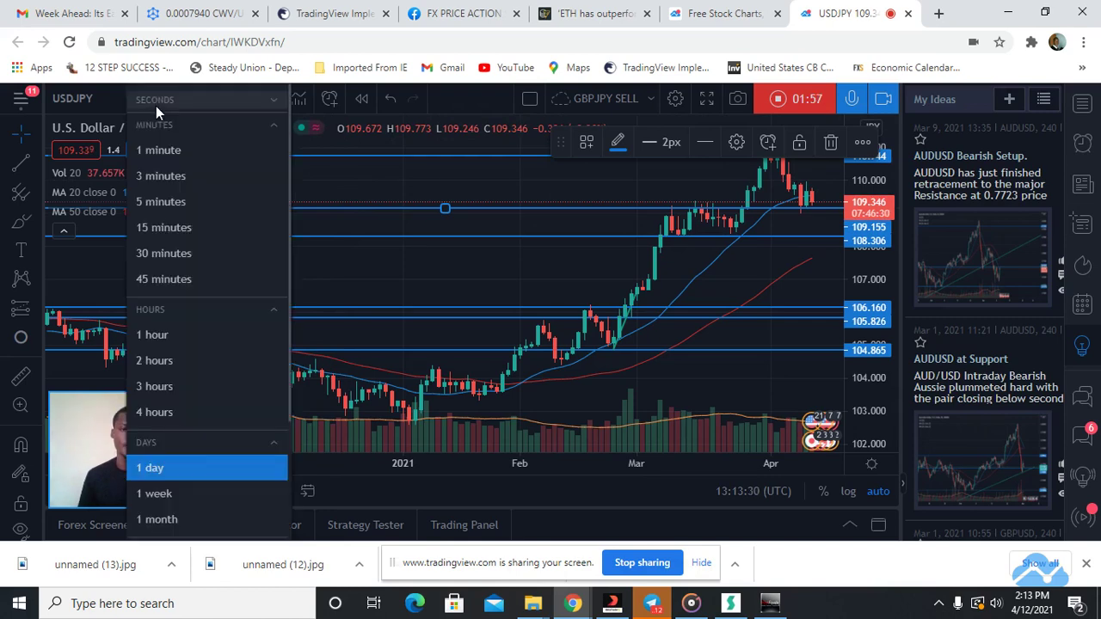
{"action": "left_click", "coordinate": [182, 412]}
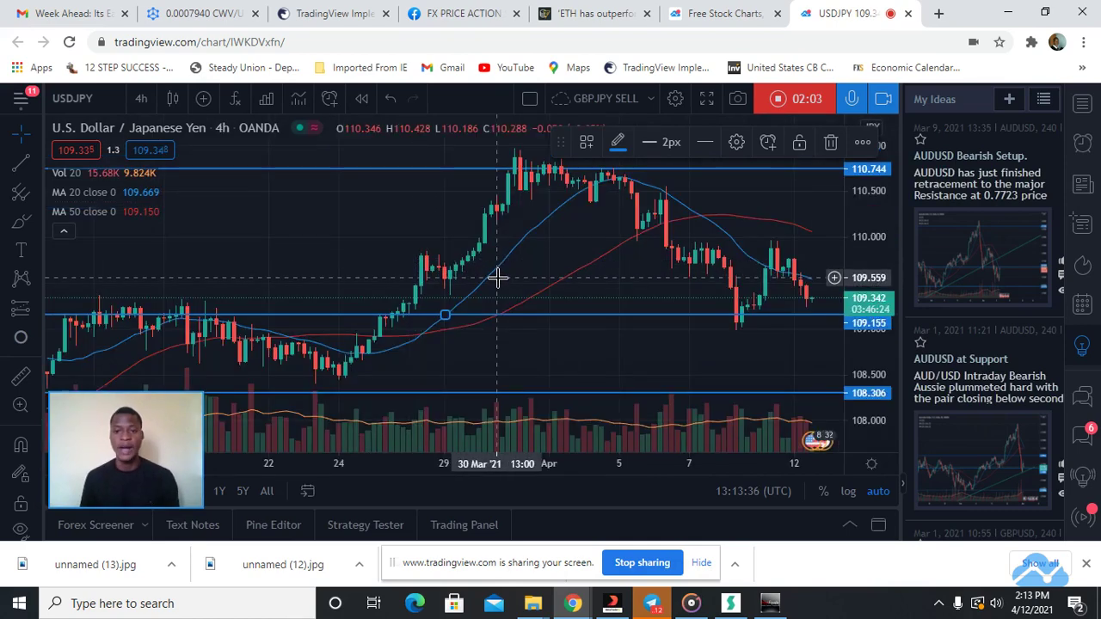
{"action": "scroll", "coordinate": [497, 281], "scroll_direction": "up", "scroll_amount": 1}
- Fine-tune the top resistance to 110.744 and the support to about 109.164
{"action": "scroll", "coordinate": [468, 291], "scroll_direction": "down", "scroll_amount": 1}
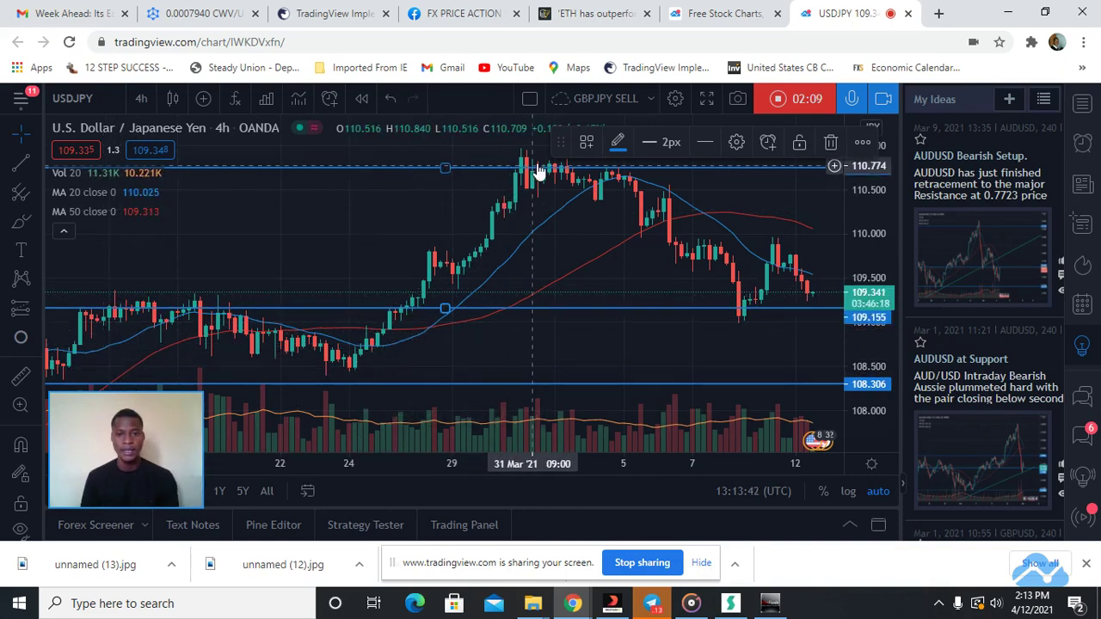
{"action": "left_click_drag", "start_coordinate": [554, 172], "coordinate": [583, 176]}
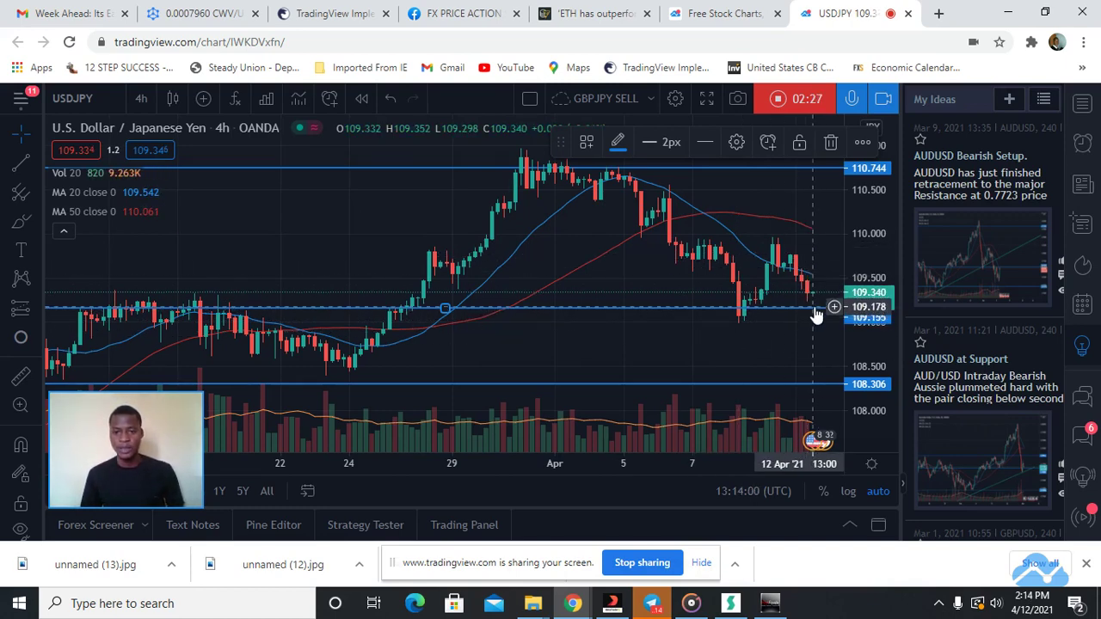
{"action": "left_click_drag", "start_coordinate": [816, 315], "coordinate": [808, 310]}
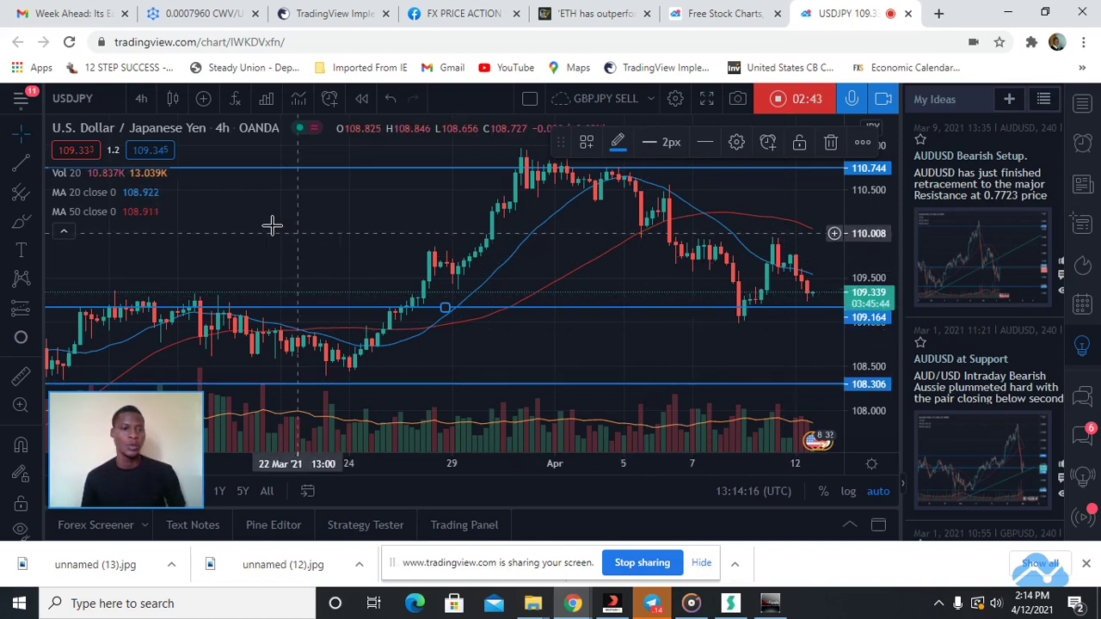
- Switch the USDJPY chart to 1-hour candles
{"action": "left_click", "coordinate": [148, 107]}
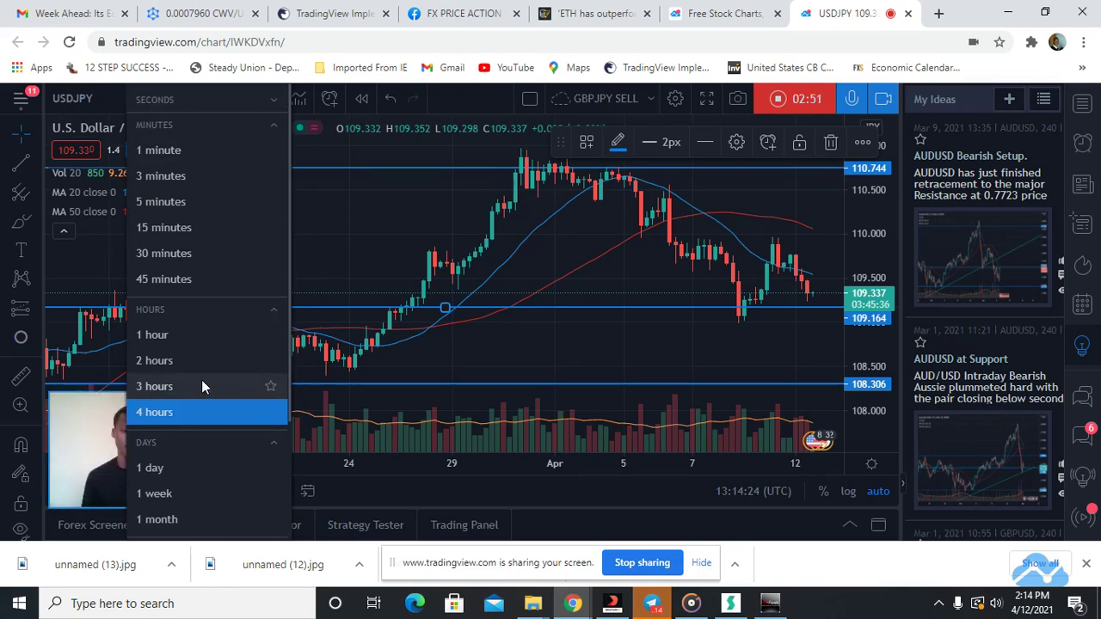
{"action": "left_click", "coordinate": [209, 336]}
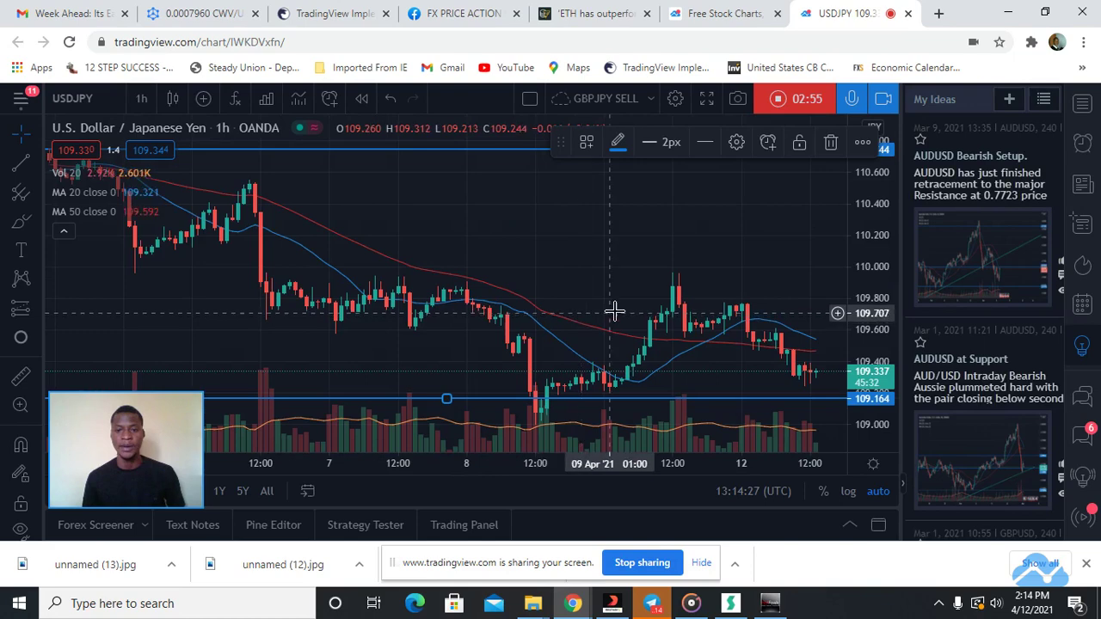
{"action": "scroll", "coordinate": [613, 311], "scroll_direction": "down", "scroll_amount": 3}
{"action": "scroll", "coordinate": [613, 310], "scroll_direction": "up", "scroll_amount": 1}
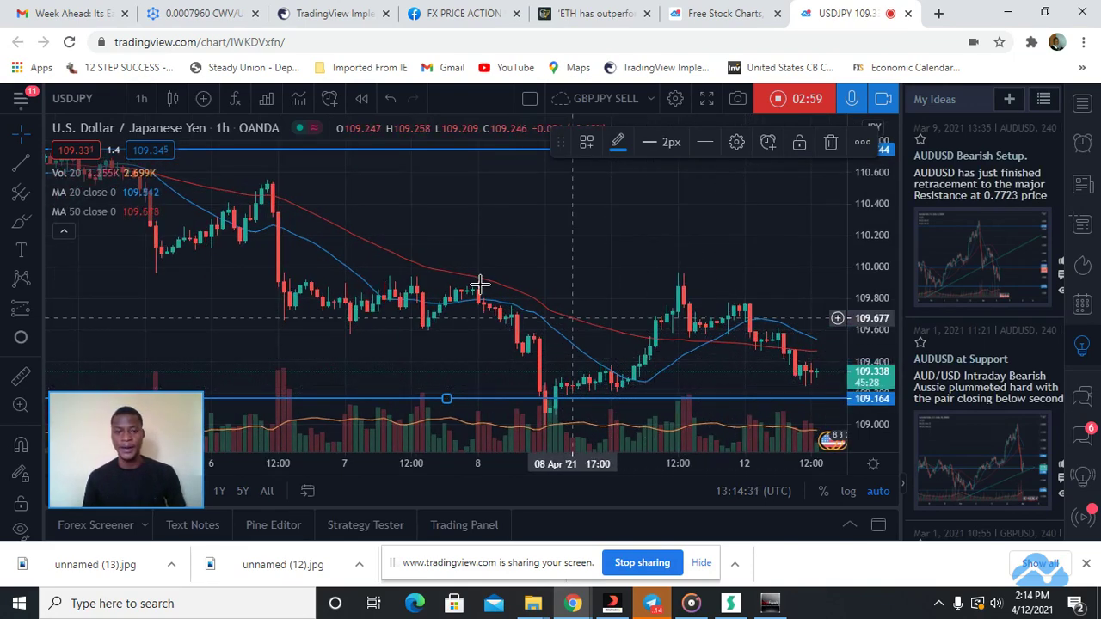
- Draw a descending trend line across the 9 Apr peaks, extended back to the 6 Apr high
{"action": "left_click", "coordinate": [24, 162]}
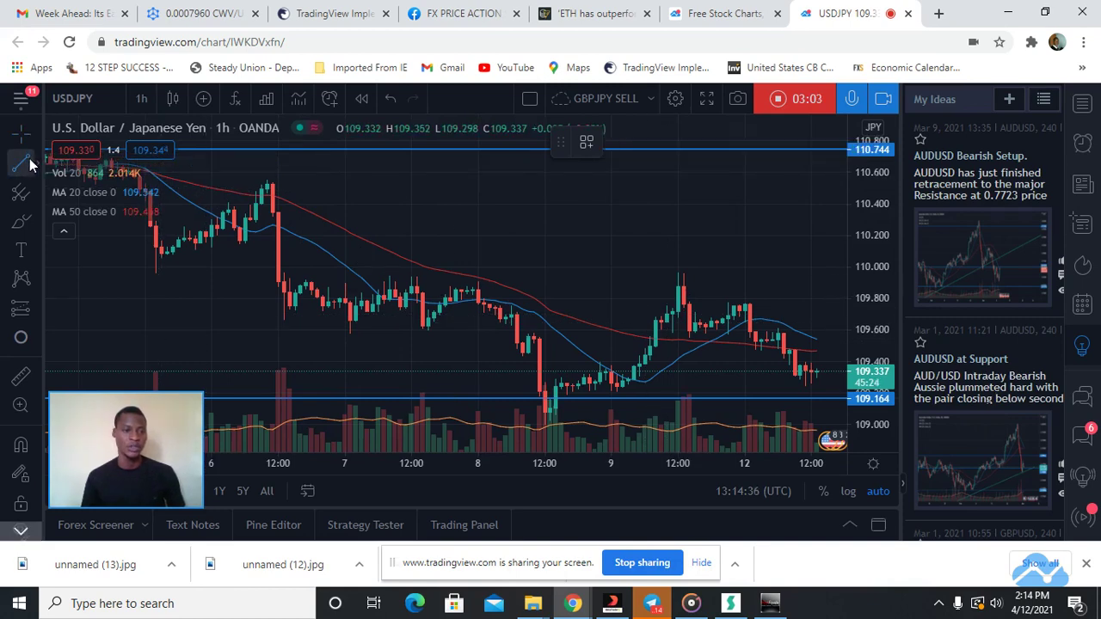
{"action": "left_click", "coordinate": [33, 162]}
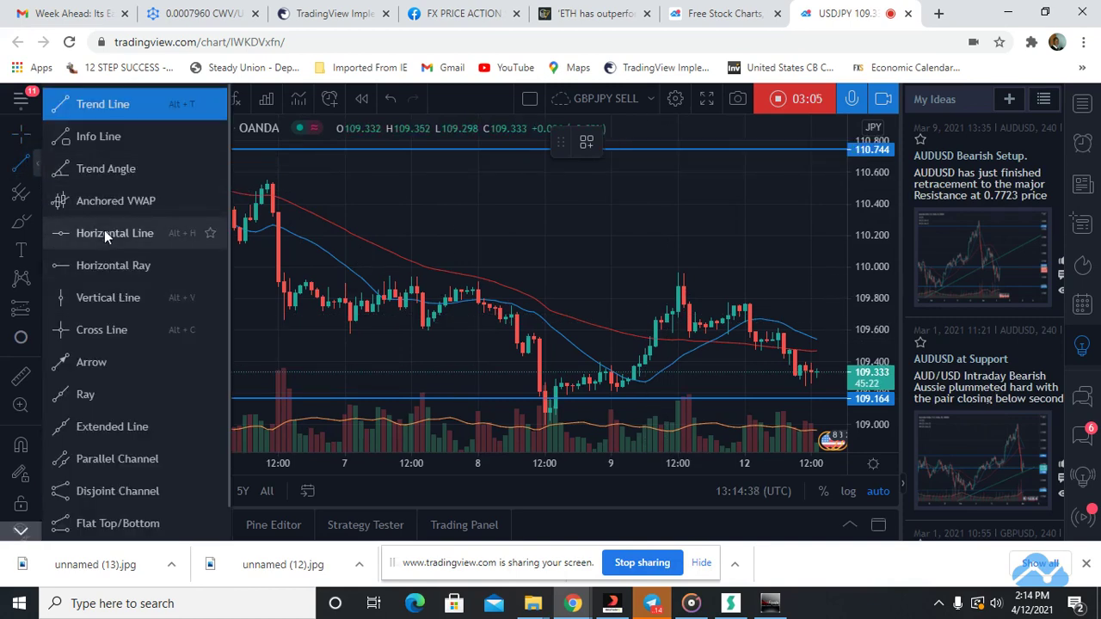
{"action": "left_click", "coordinate": [90, 109]}
{"action": "left_click", "coordinate": [249, 172]}
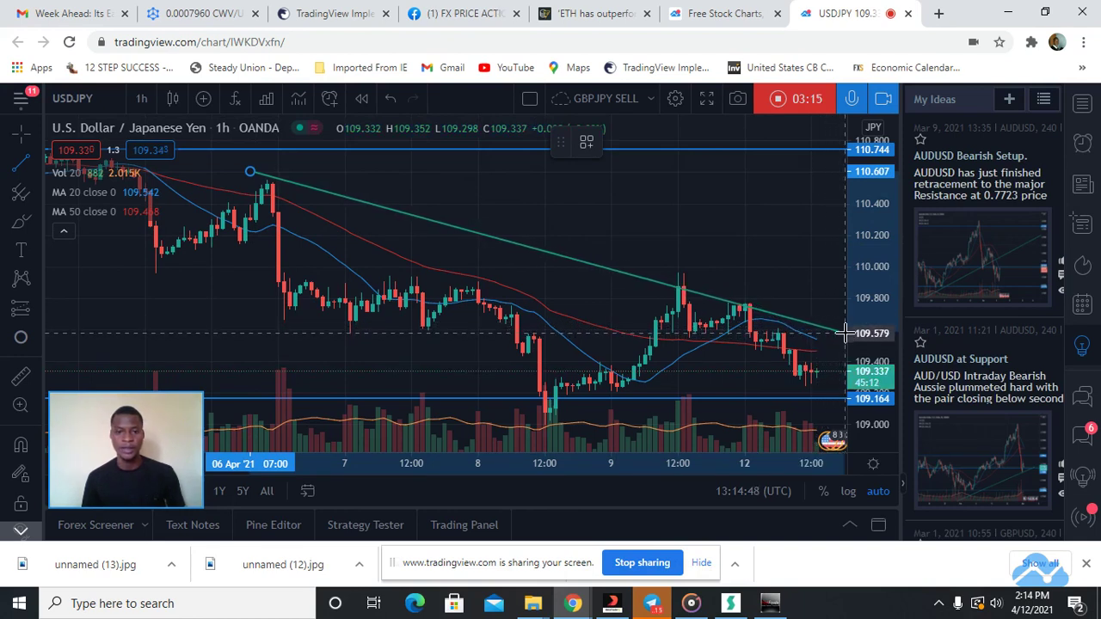
{"action": "left_click", "coordinate": [823, 333]}
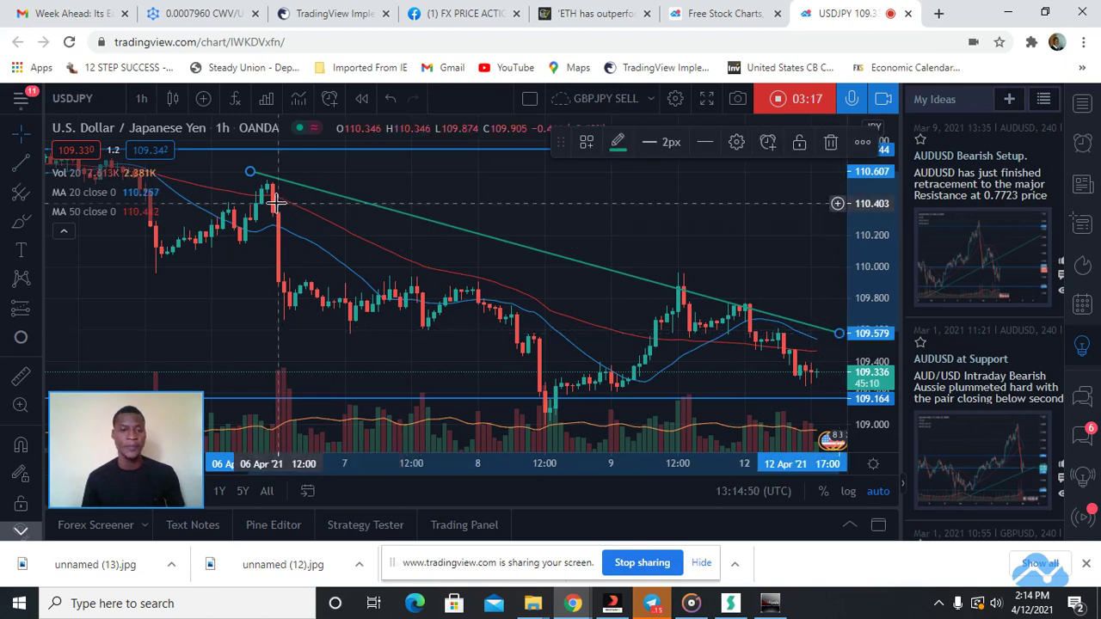
{"action": "left_click_drag", "start_coordinate": [250, 172], "coordinate": [184, 162]}
{"action": "left_click", "coordinate": [690, 233]}
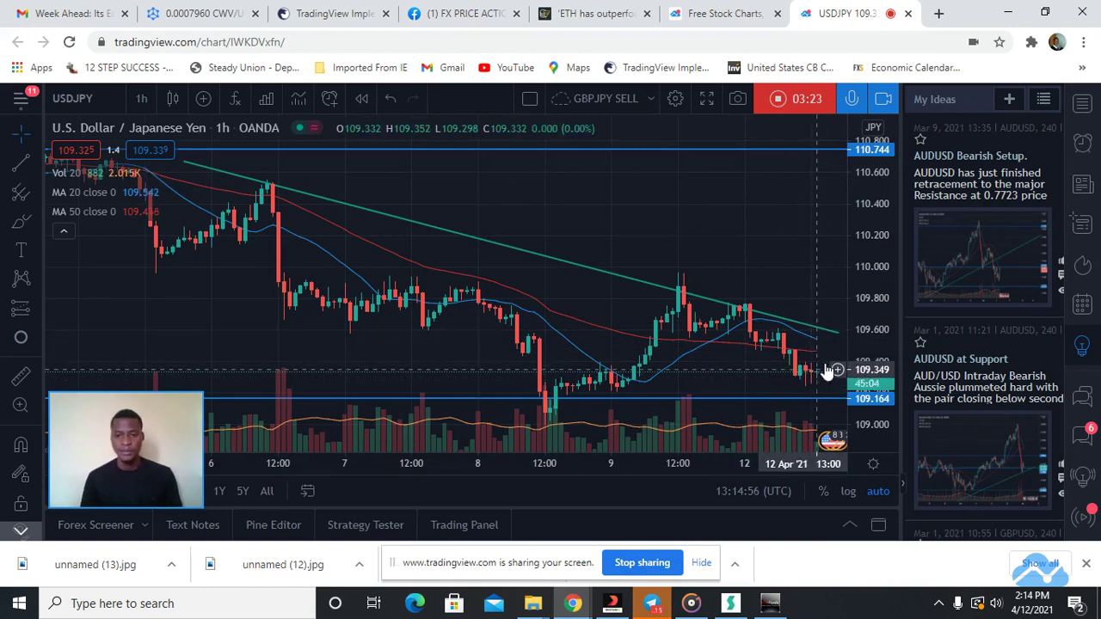
- Zoom out to review March–April price history against the 110.744 and 109.164 levels
{"action": "scroll", "coordinate": [830, 374], "scroll_direction": "down", "scroll_amount": 1}
{"action": "scroll", "coordinate": [824, 374], "scroll_direction": "down", "scroll_amount": 1}
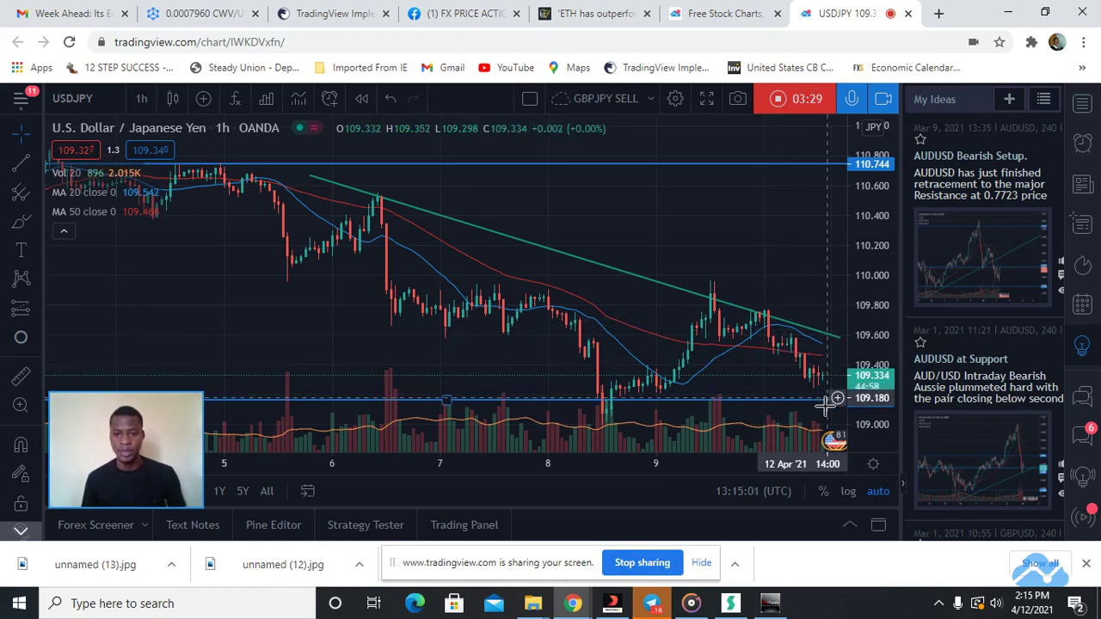
{"action": "scroll", "coordinate": [822, 383], "scroll_direction": "down", "scroll_amount": 1}
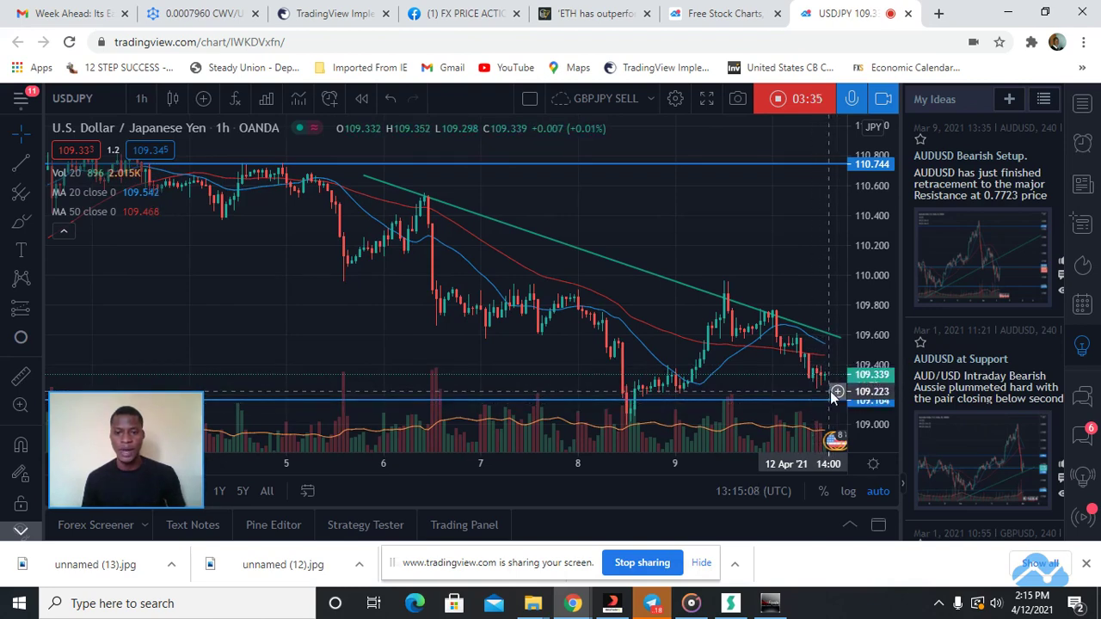
{"action": "scroll", "coordinate": [799, 389], "scroll_direction": "down", "scroll_amount": 5}
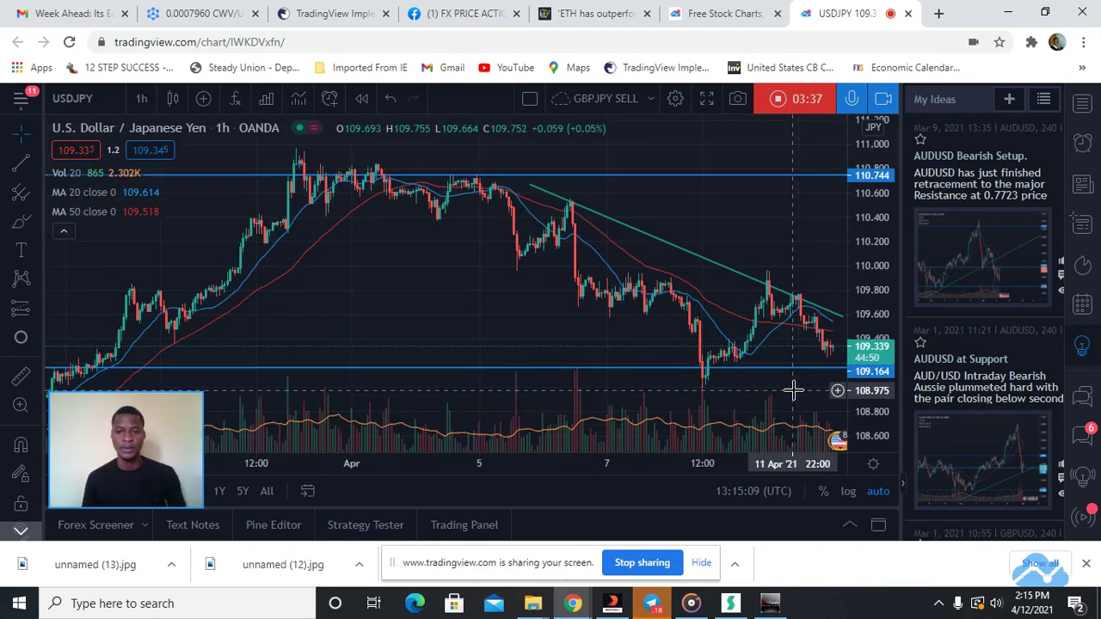
{"action": "scroll", "coordinate": [793, 389], "scroll_direction": "down", "scroll_amount": 6}
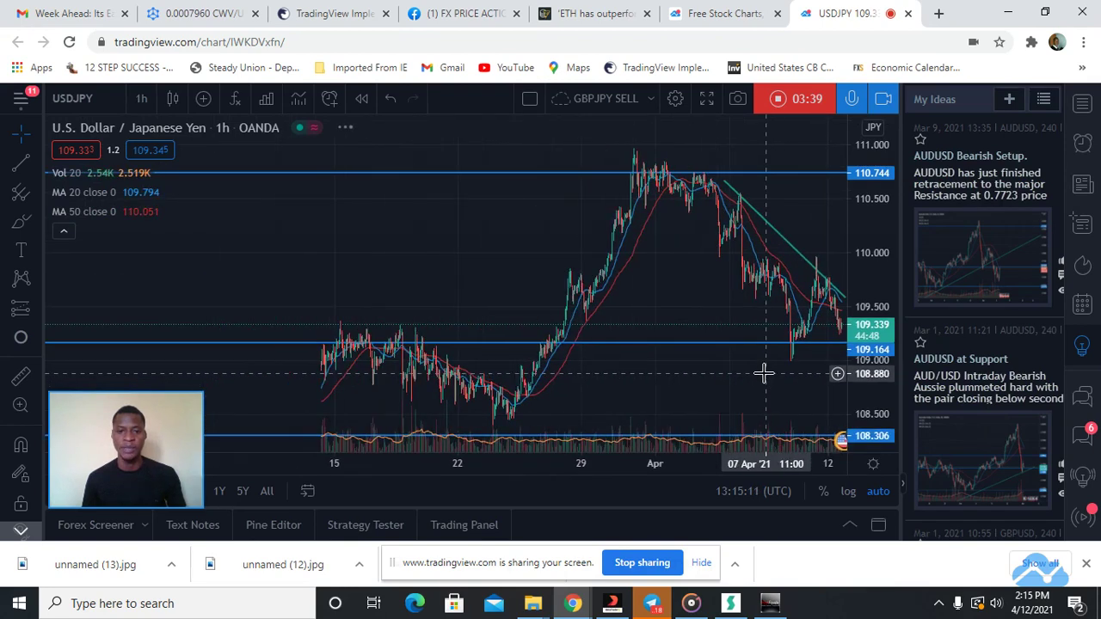
{"action": "scroll", "coordinate": [757, 365], "scroll_direction": "down", "scroll_amount": 4}
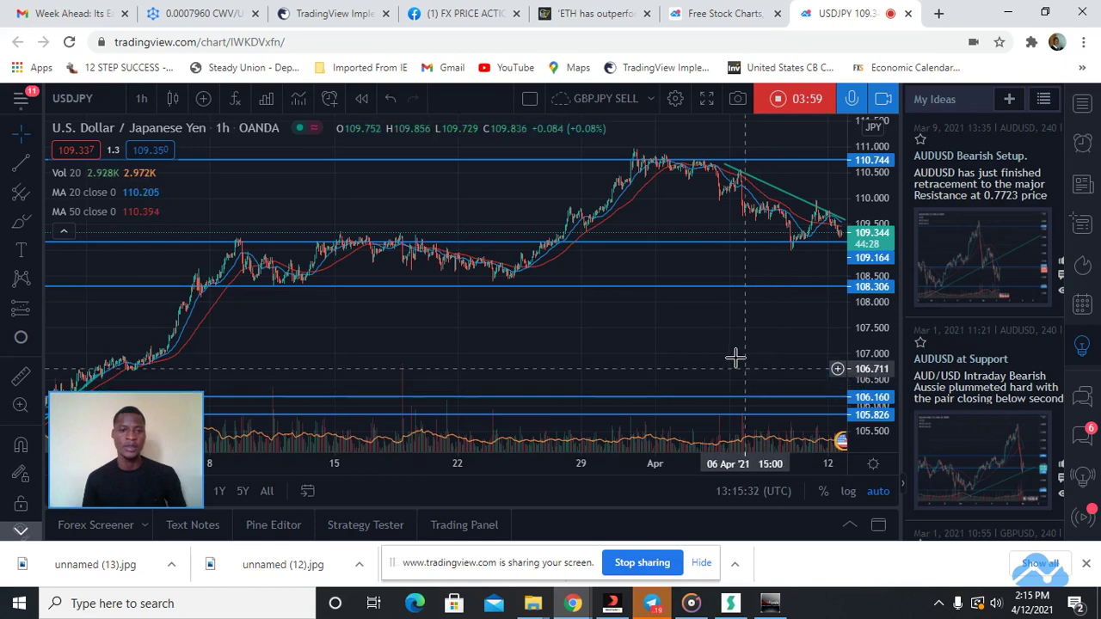
{"action": "scroll", "coordinate": [736, 360], "scroll_direction": "down", "scroll_amount": 3}
{"action": "scroll", "coordinate": [736, 357], "scroll_direction": "up", "scroll_amount": 5}
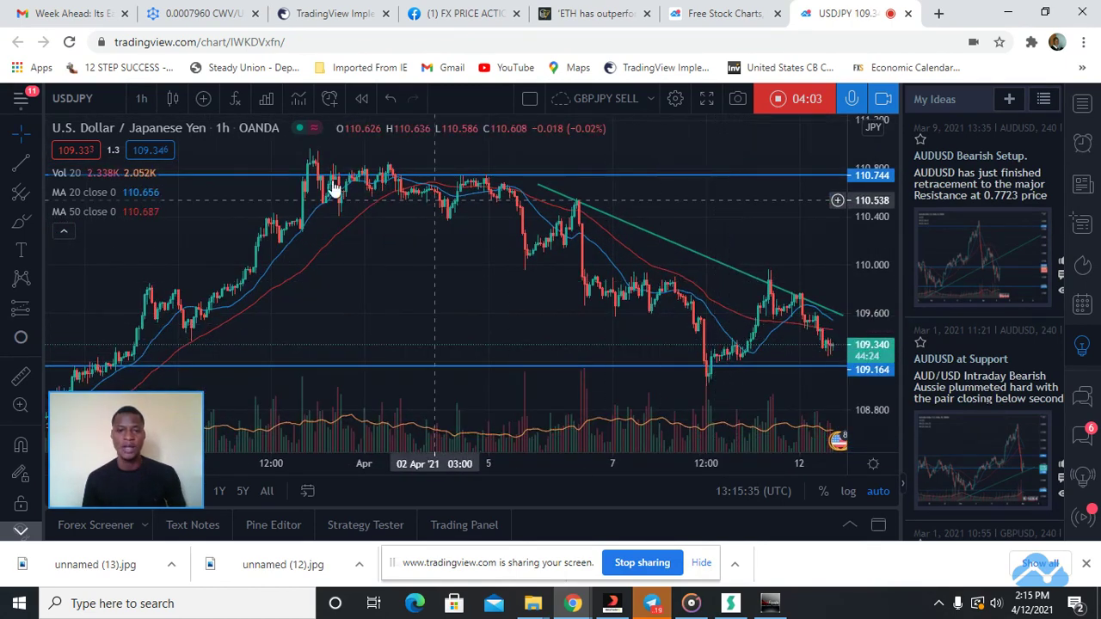
- Draw a parallel lower trend line from below the early-April swing to about 12 Apr
{"action": "left_click", "coordinate": [29, 162]}
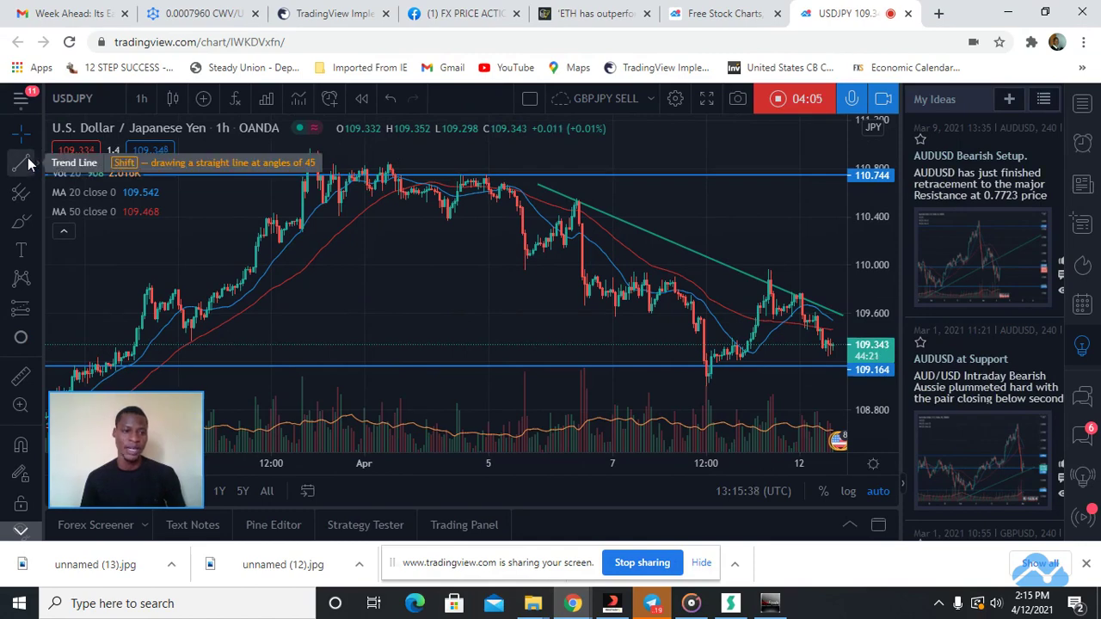
{"action": "left_click", "coordinate": [492, 251]}
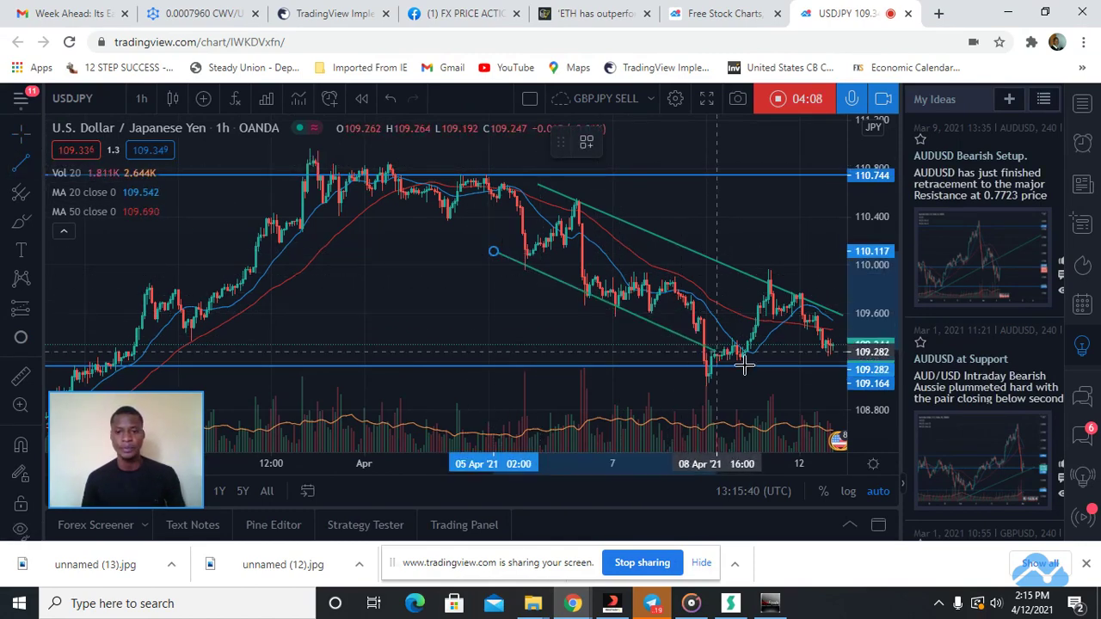
{"action": "left_click", "coordinate": [796, 408]}
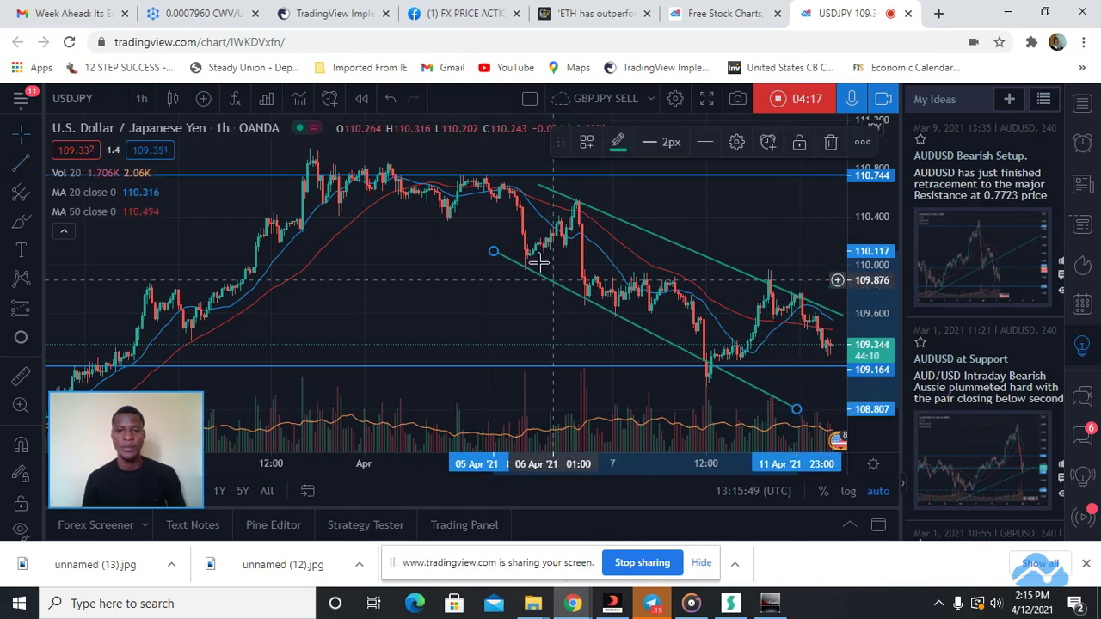
{"action": "left_click_drag", "start_coordinate": [493, 252], "coordinate": [464, 241]}
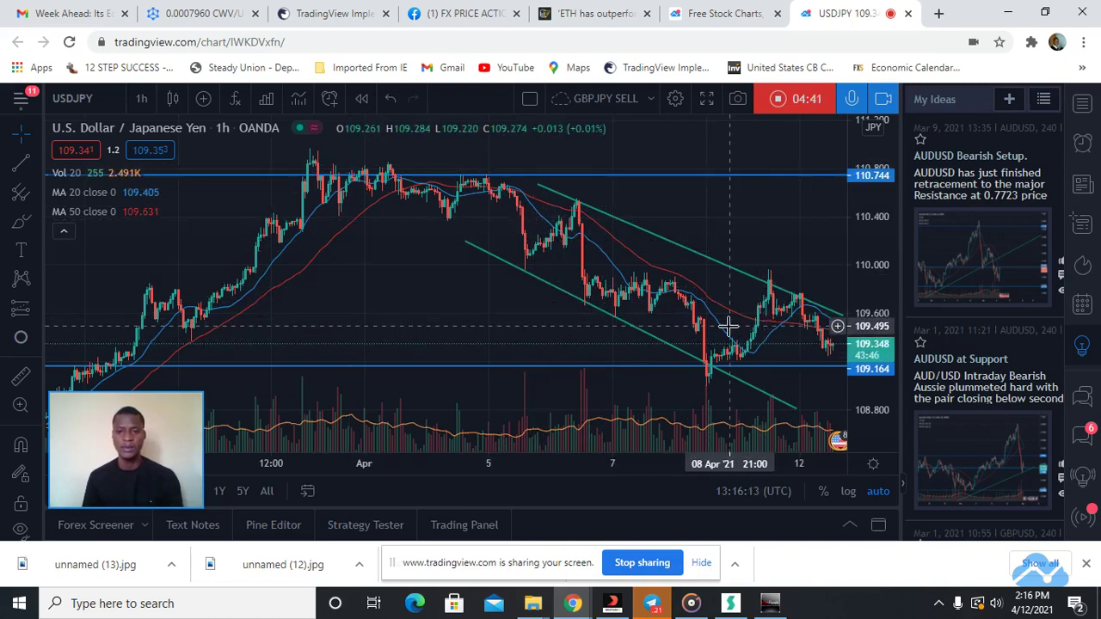
{"action": "scroll", "coordinate": [730, 320], "scroll_direction": "up", "scroll_amount": 5}
{"action": "scroll", "coordinate": [735, 327], "scroll_direction": "up", "scroll_amount": 2}
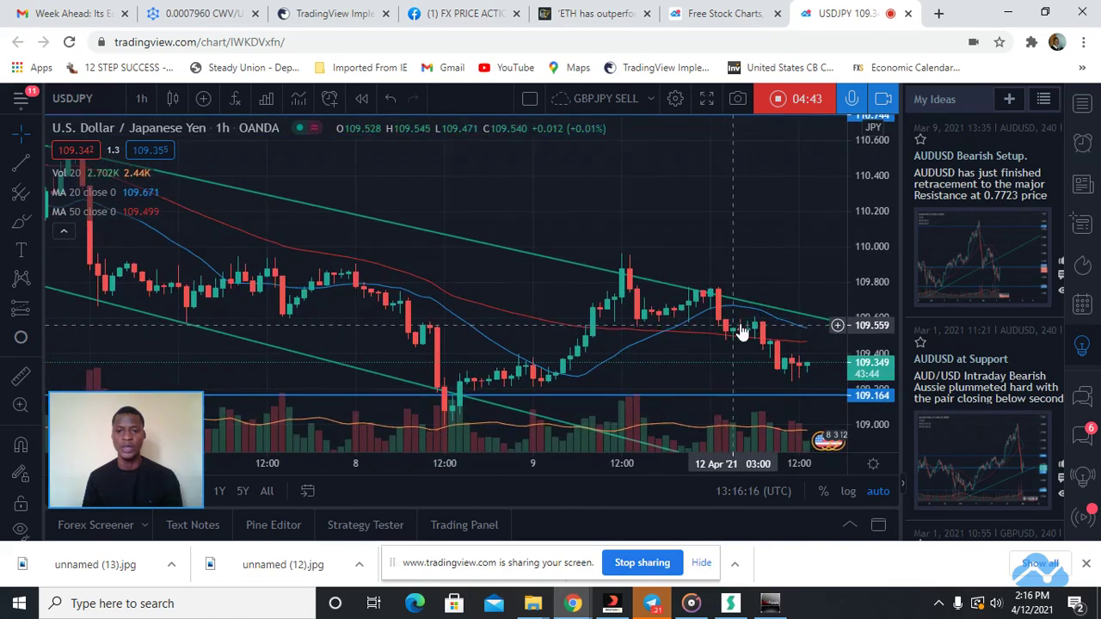
{"action": "scroll", "coordinate": [749, 351], "scroll_direction": "up", "scroll_amount": 2}
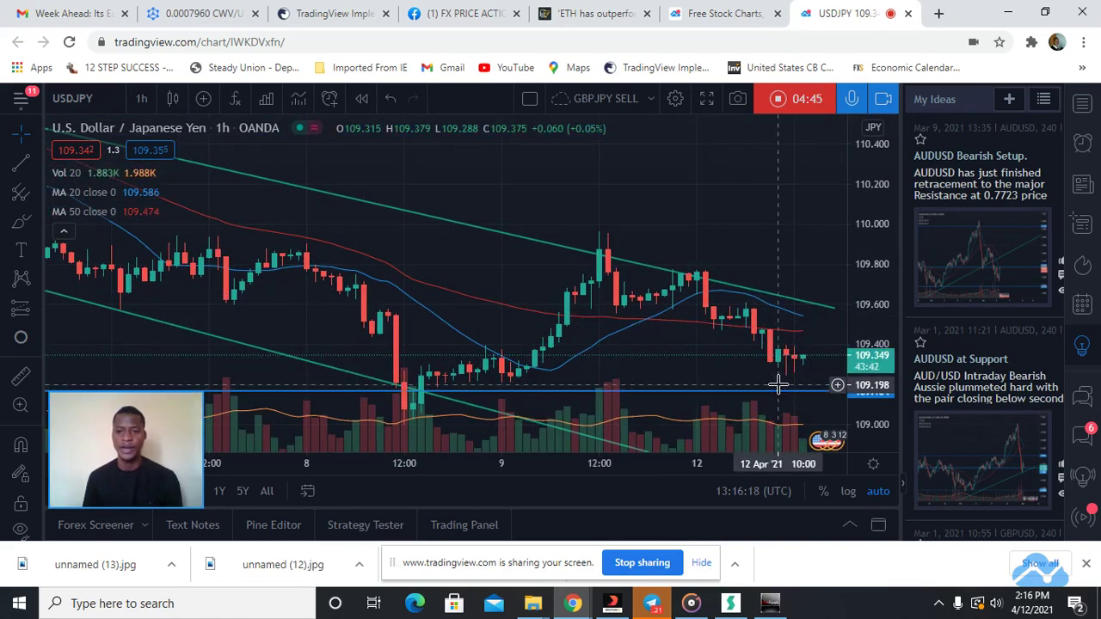
{"action": "scroll", "coordinate": [774, 385], "scroll_direction": "down", "scroll_amount": 5}
{"action": "scroll", "coordinate": [776, 385], "scroll_direction": "down", "scroll_amount": 5}
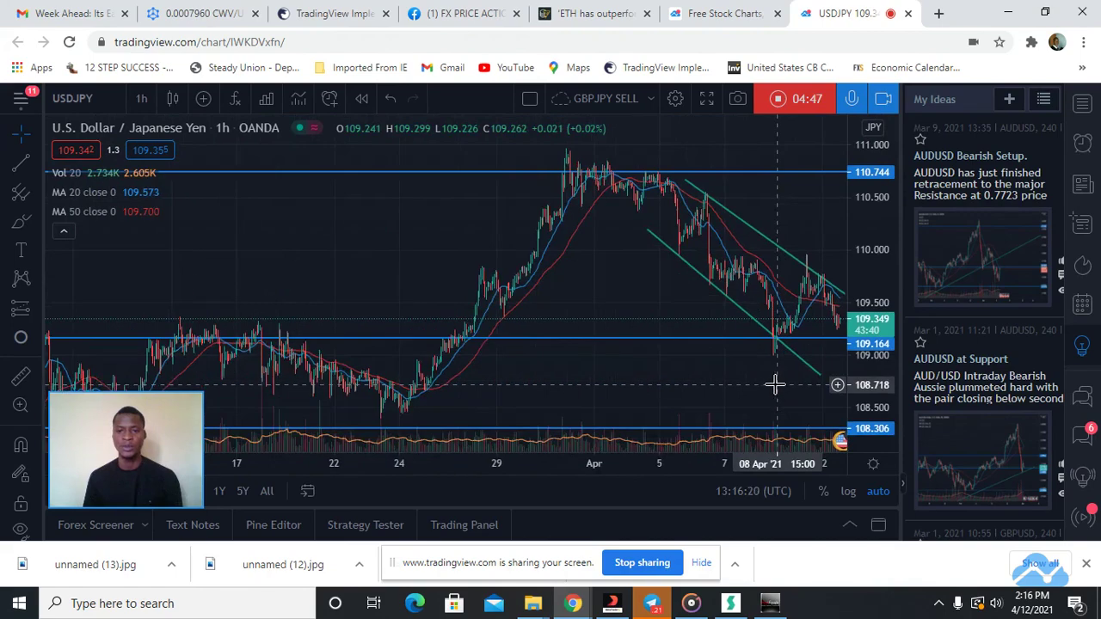
{"action": "scroll", "coordinate": [774, 387], "scroll_direction": "down", "scroll_amount": 2}
{"action": "scroll", "coordinate": [769, 375], "scroll_direction": "up", "scroll_amount": 3}
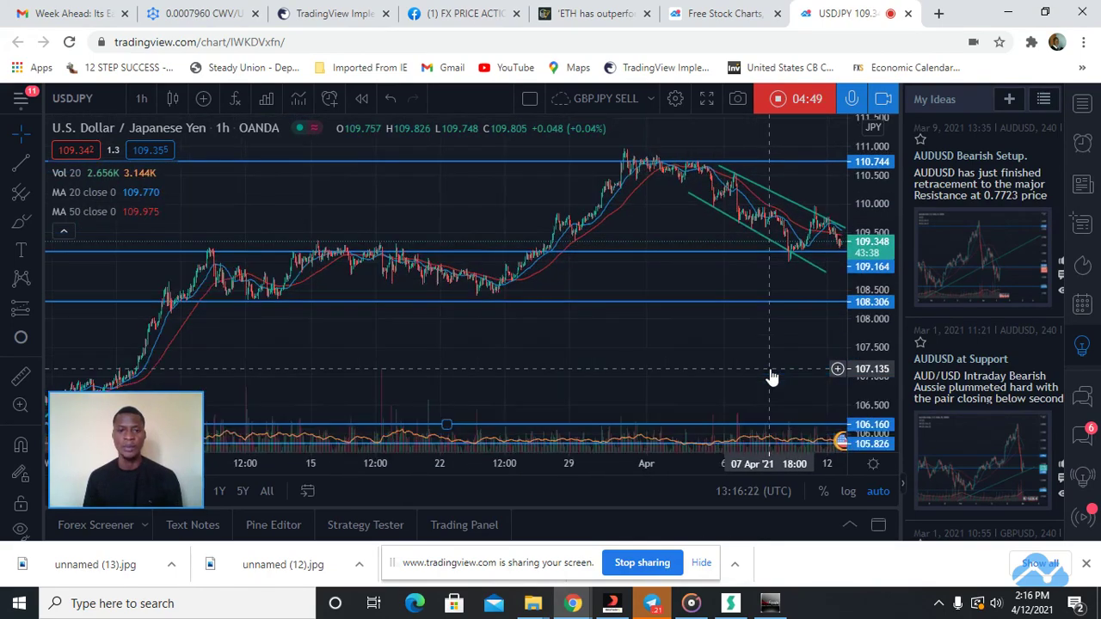
{"action": "scroll", "coordinate": [760, 371], "scroll_direction": "down", "scroll_amount": 3}
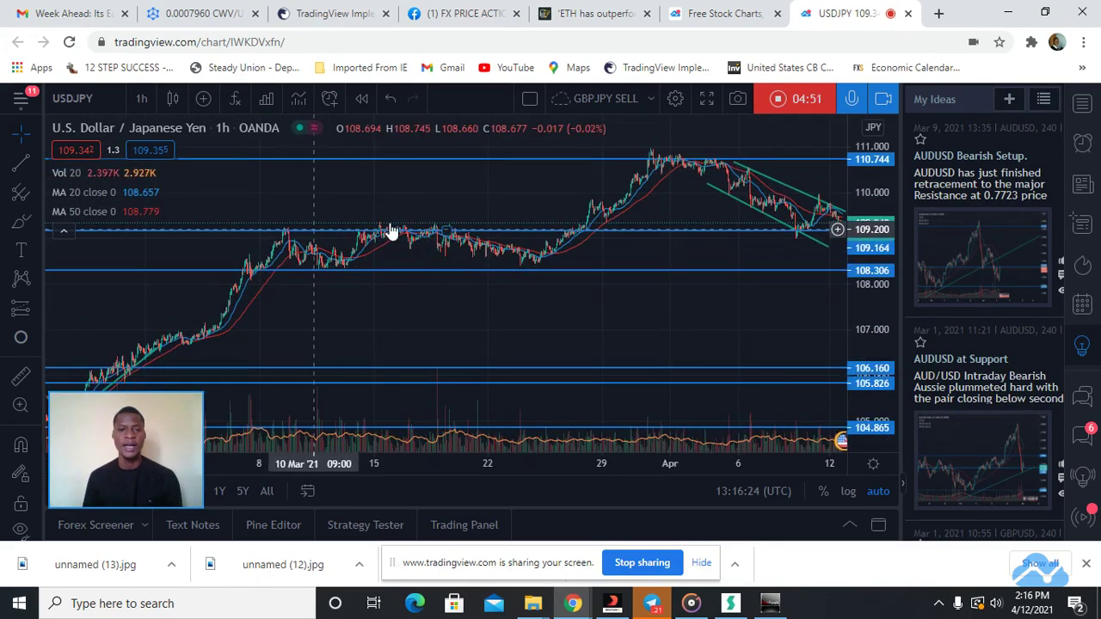
{"action": "scroll", "coordinate": [766, 250], "scroll_direction": "up", "scroll_amount": 5}
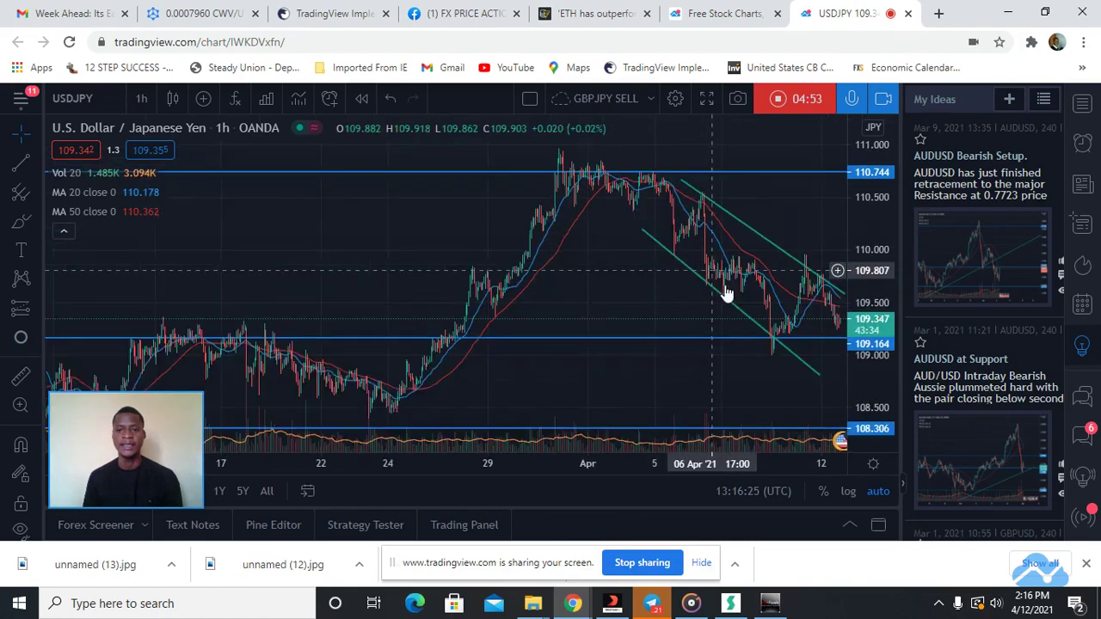
{"action": "scroll", "coordinate": [688, 301], "scroll_direction": "up", "scroll_amount": 4}
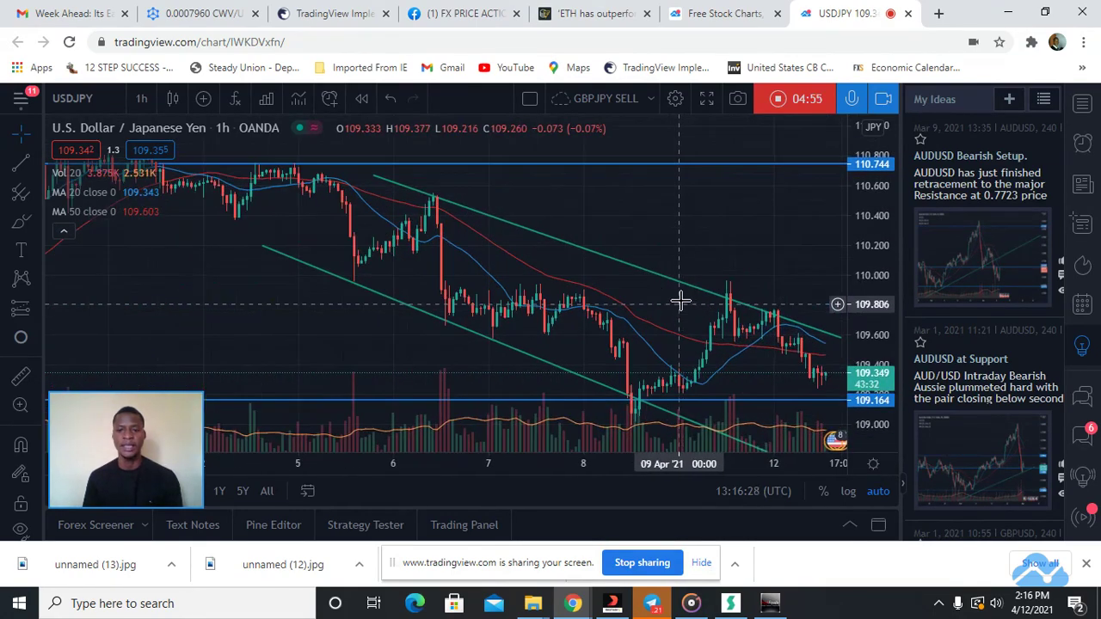
{"action": "scroll", "coordinate": [695, 315], "scroll_direction": "down", "scroll_amount": 5}
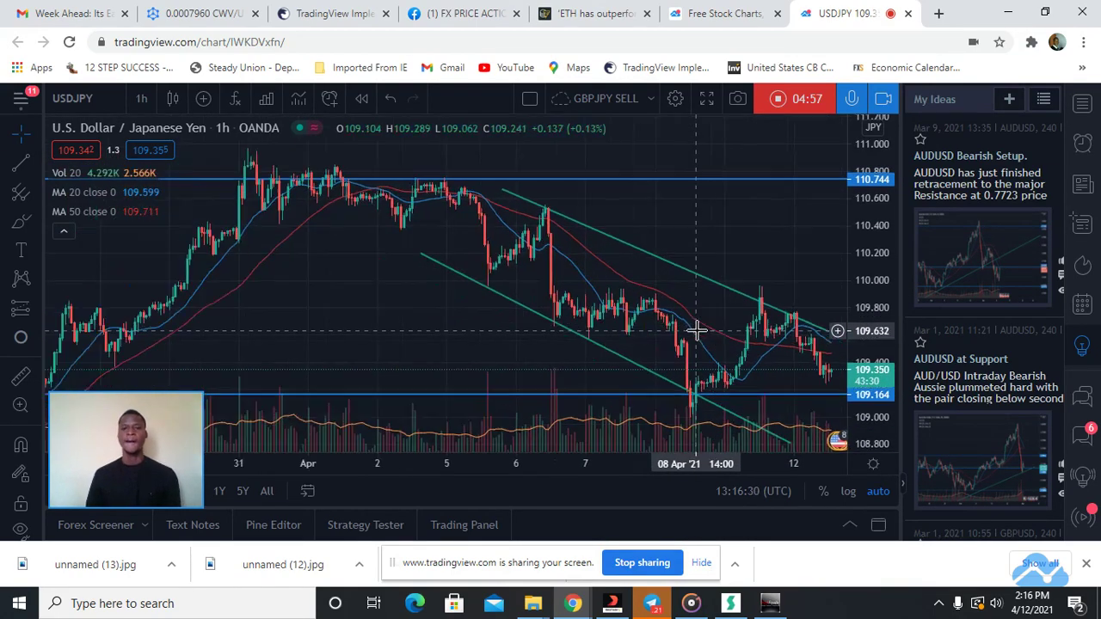
{"action": "scroll", "coordinate": [658, 288], "scroll_direction": "up", "scroll_amount": 4}
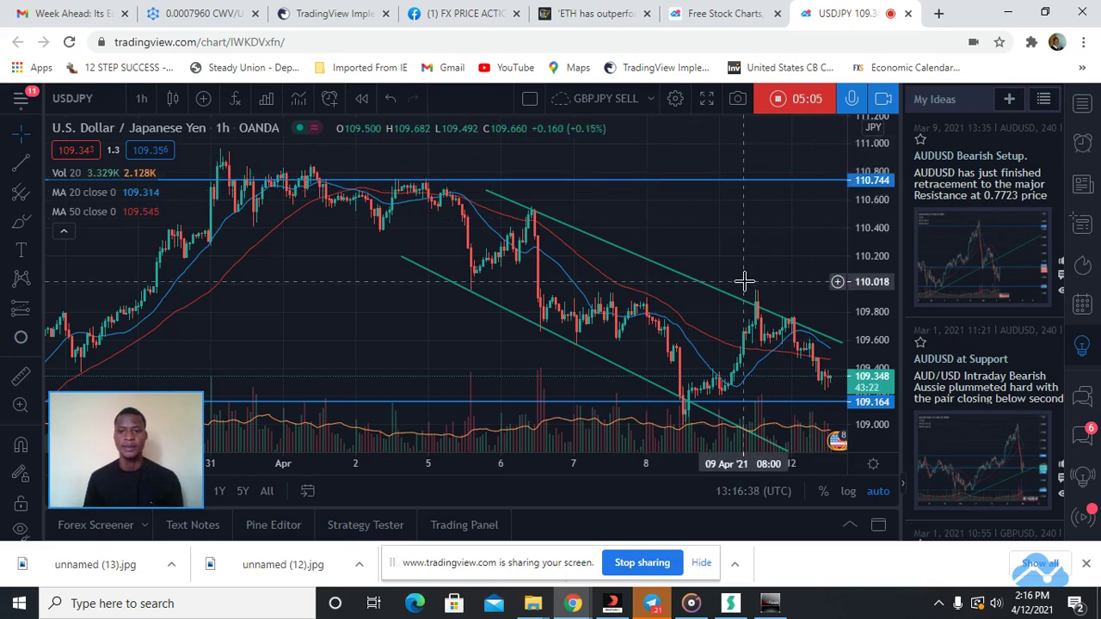
{"action": "scroll", "coordinate": [745, 281], "scroll_direction": "down", "scroll_amount": 2}
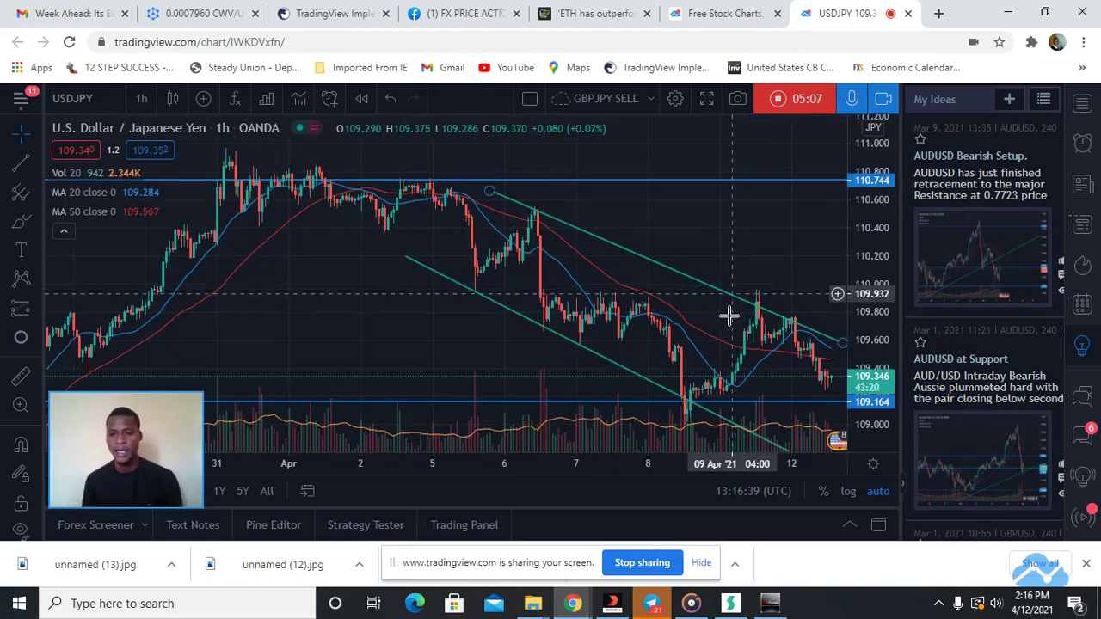